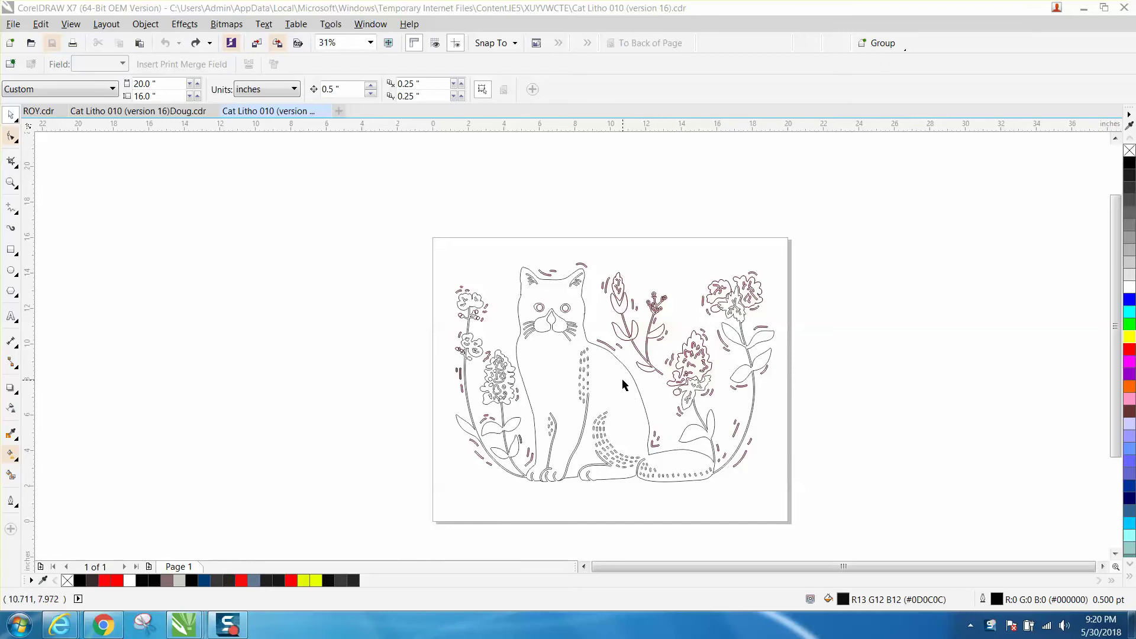
Inspect the flower bud closely, try moving a small curve beside it, then undo the move.
left_click(12, 183)
right_click(319, 266)
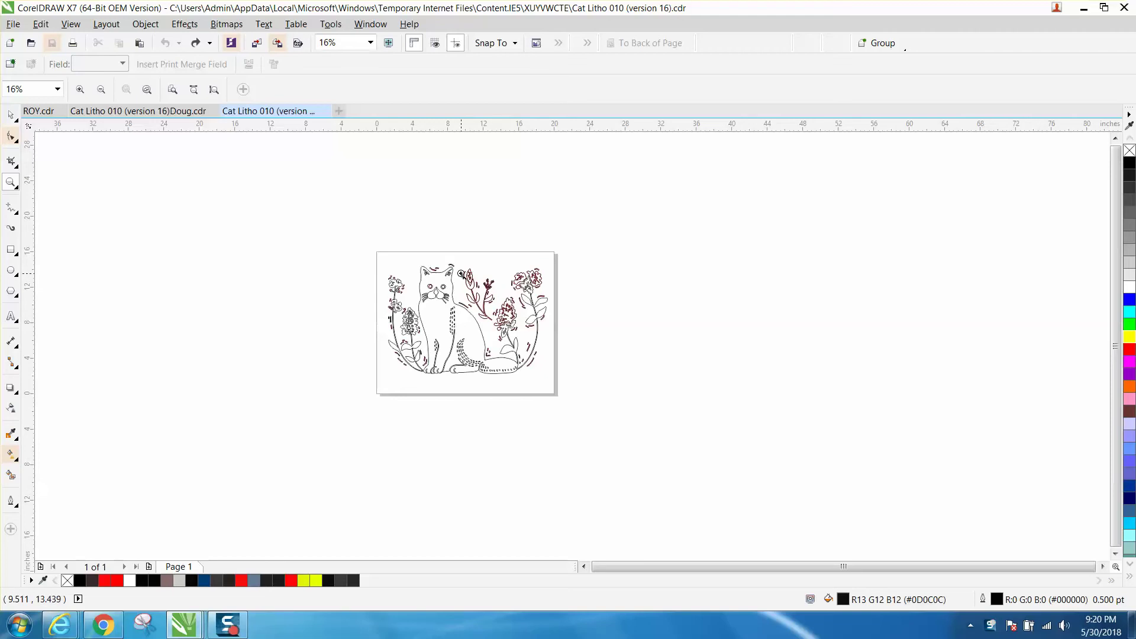
right_click(461, 273)
left_click_drag(455, 267, 483, 294)
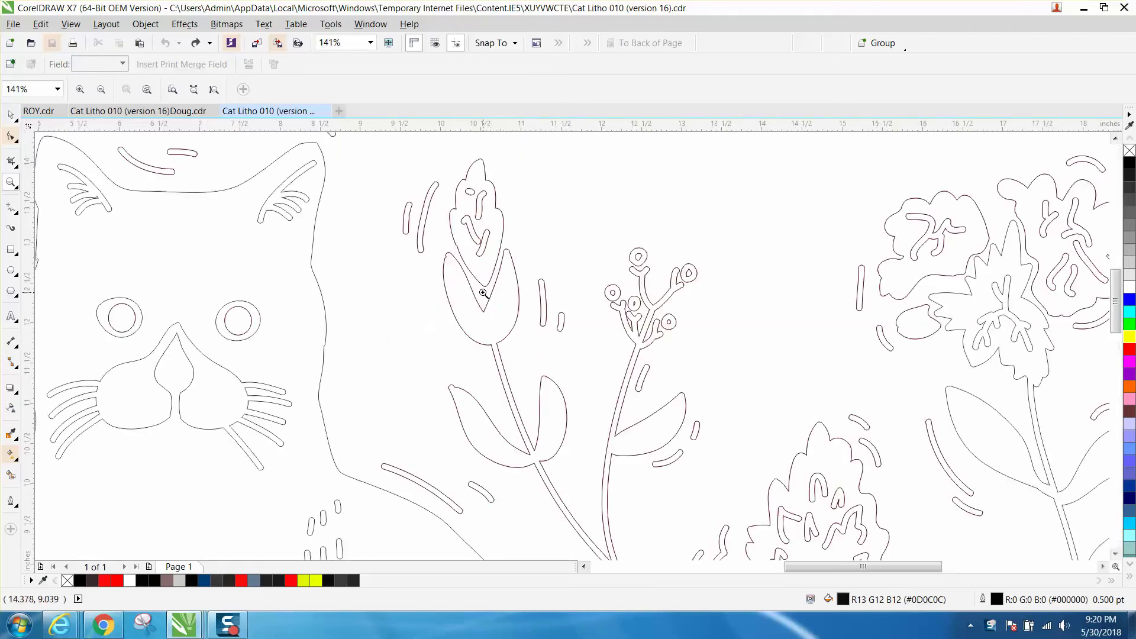
left_click_drag(448, 227, 539, 314)
scroll(498, 297, "down", 2)
scroll(482, 292, "down", 1)
scroll(480, 291, "down", 1)
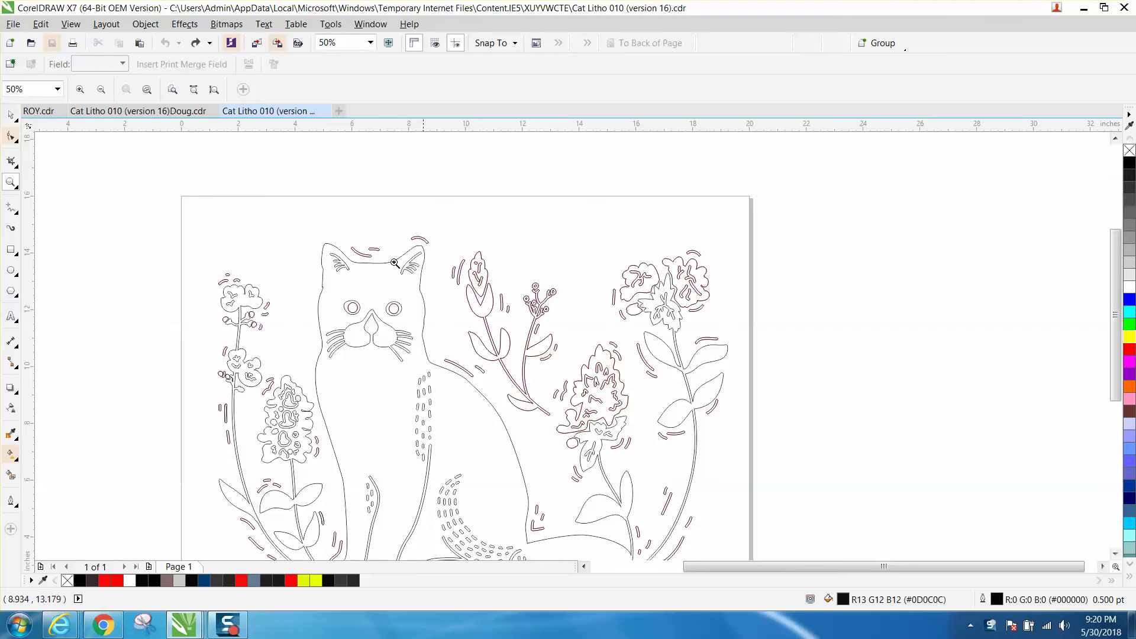
key("space")
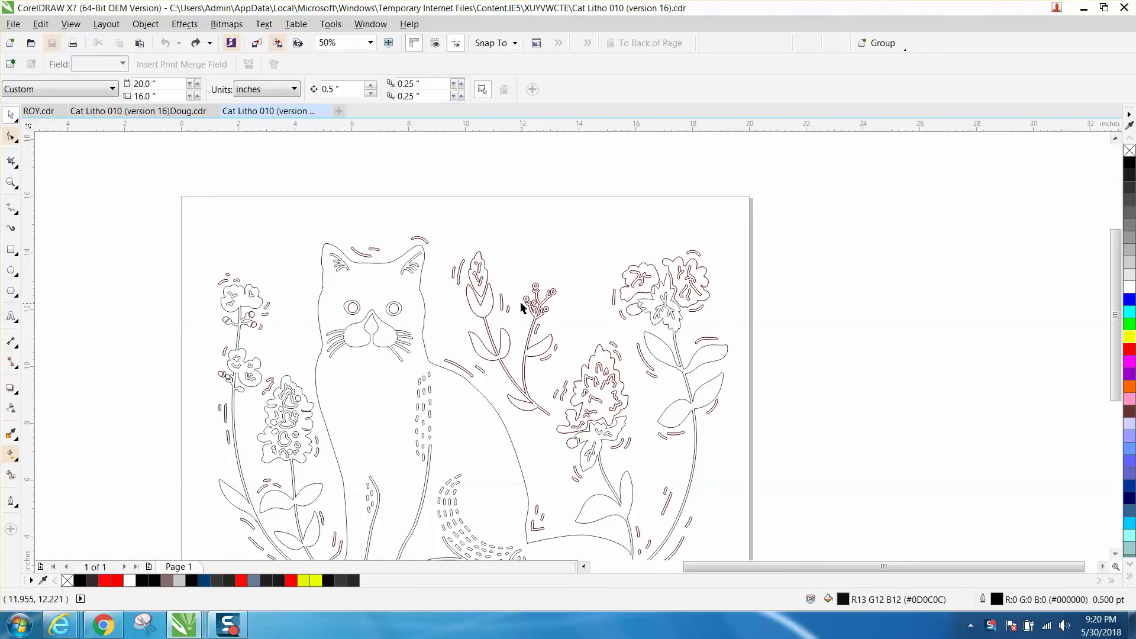
left_click(503, 303)
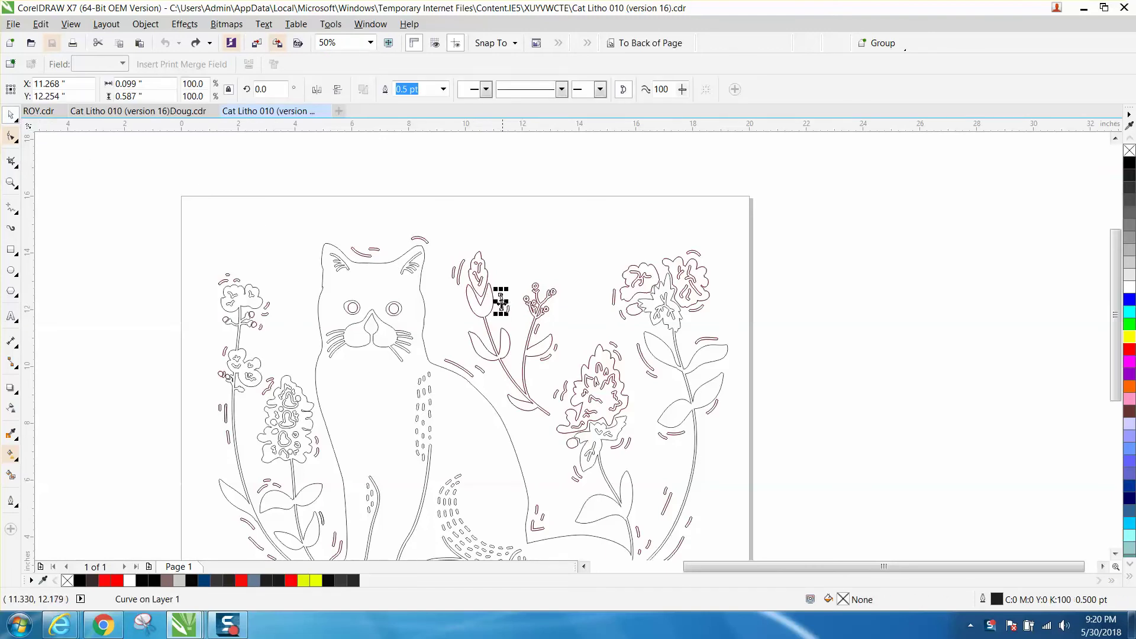
mouse_move(501, 301)
left_mouse_down()
mouse_move(509, 274)
mouse_move(535, 321)
left_mouse_up()
left_click(12, 182)
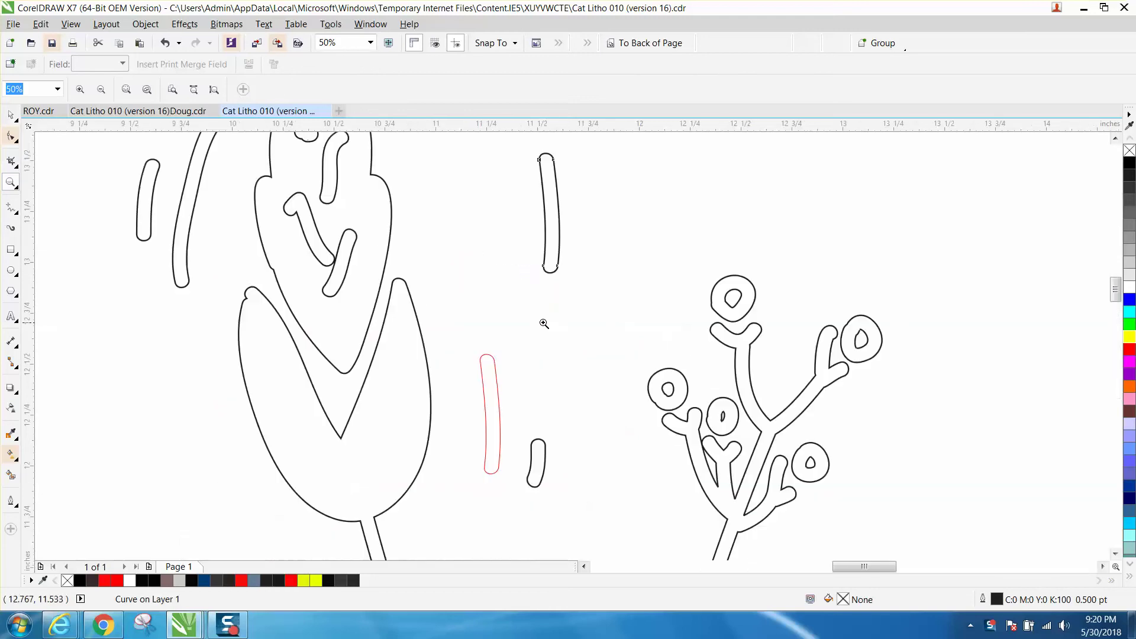
right_click(539, 323)
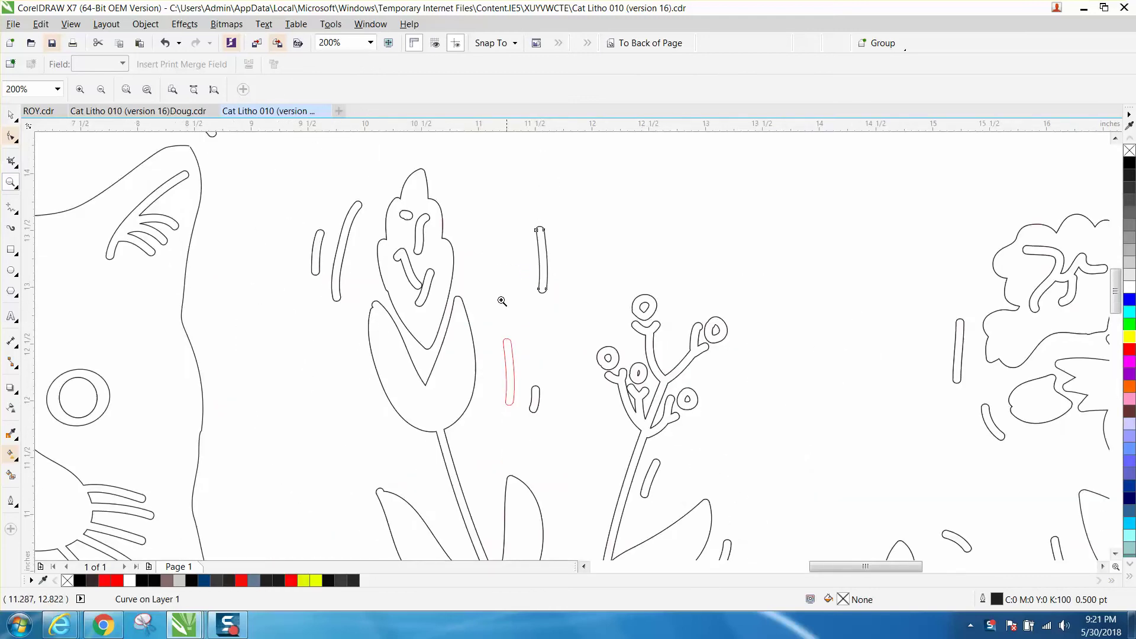
right_click(507, 299)
left_click(165, 44)
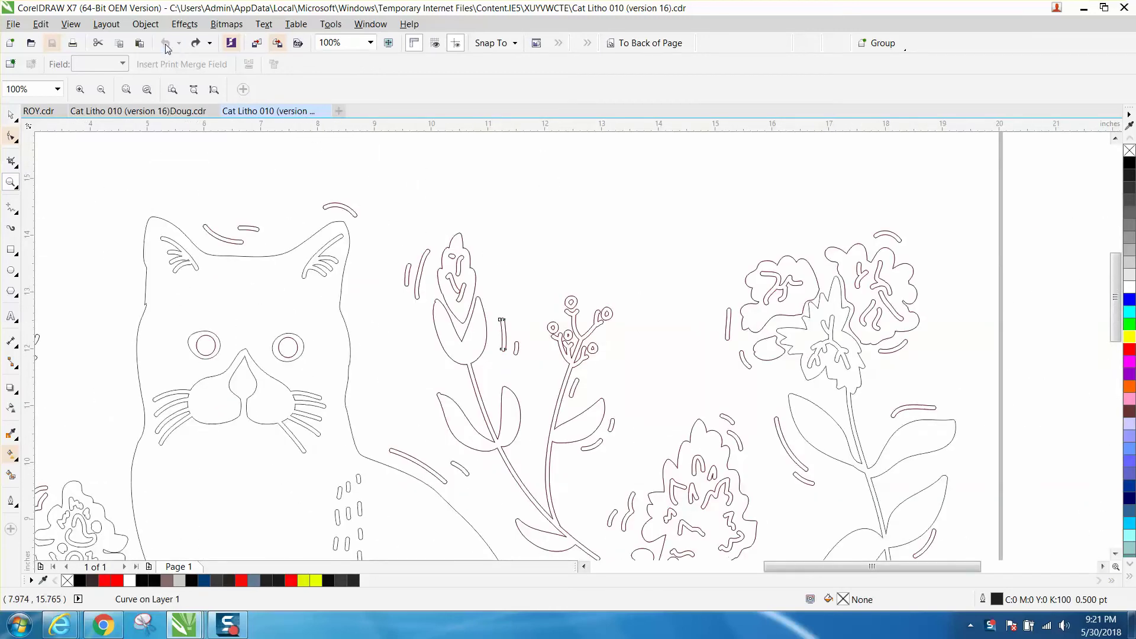
Zoom out to leave room beside the page and set the Nudge Distance to 20 inches.
right_click(1004, 280)
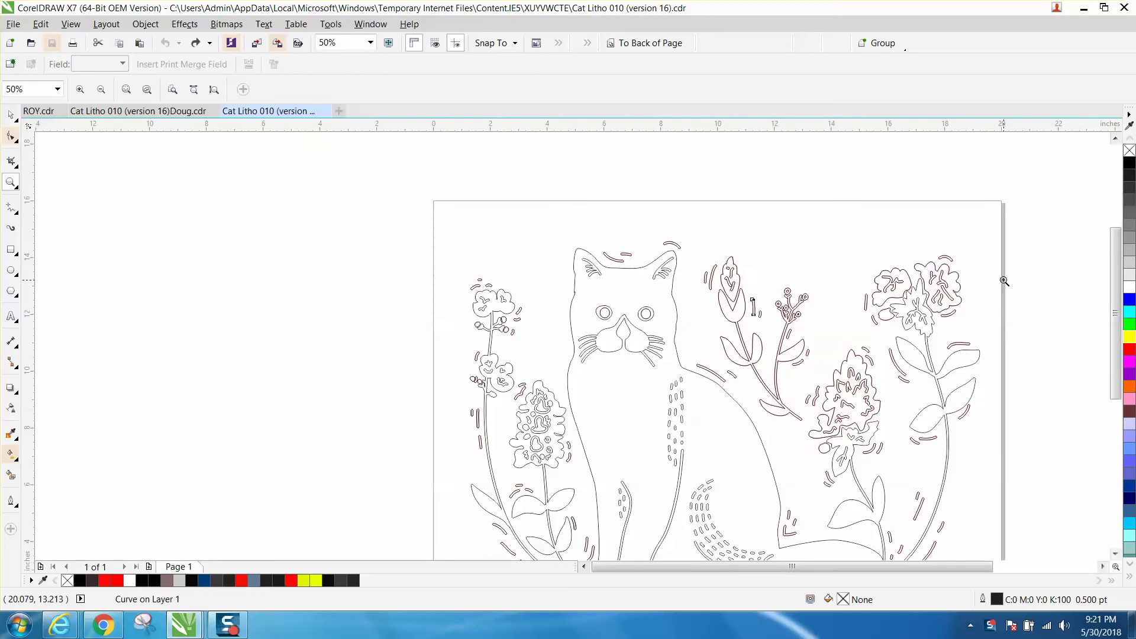
right_click(1004, 281)
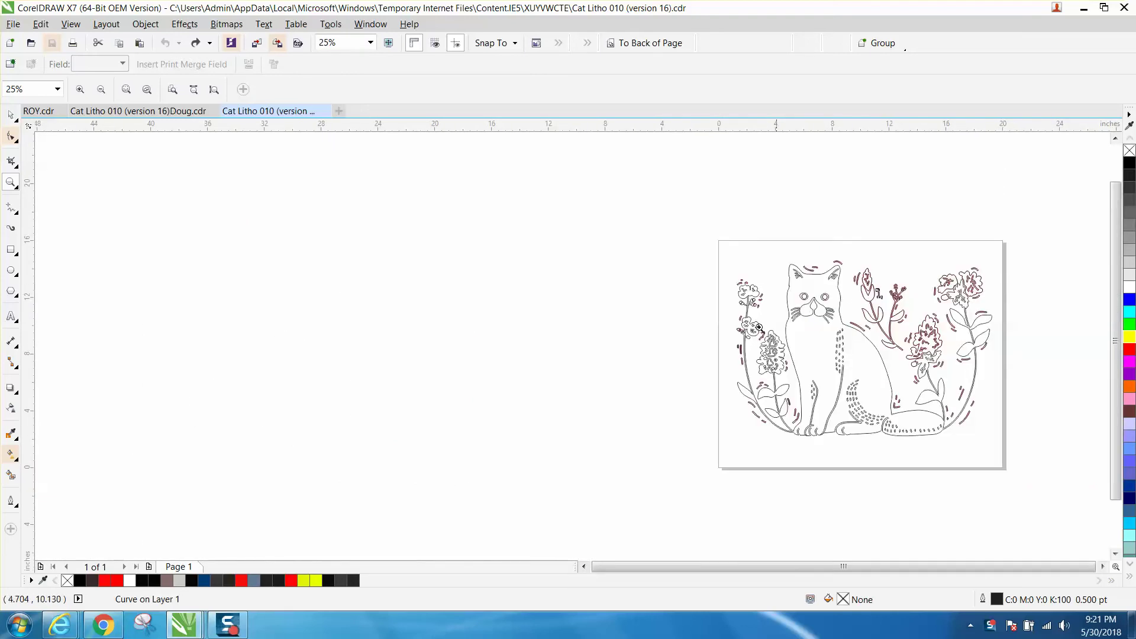
left_click(12, 116)
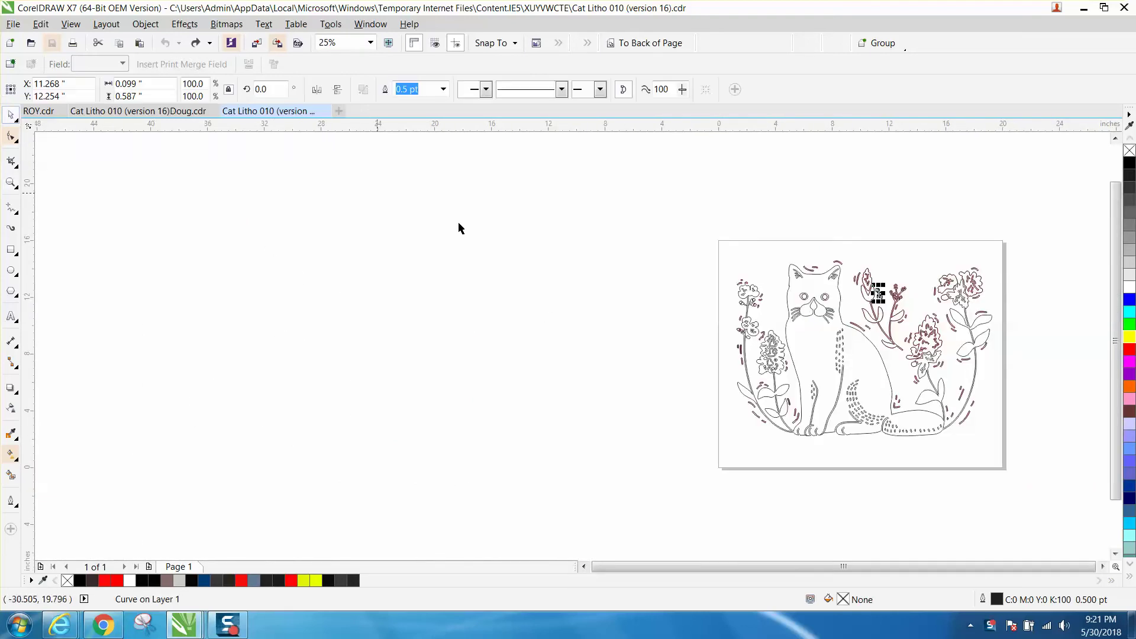
left_click(602, 260)
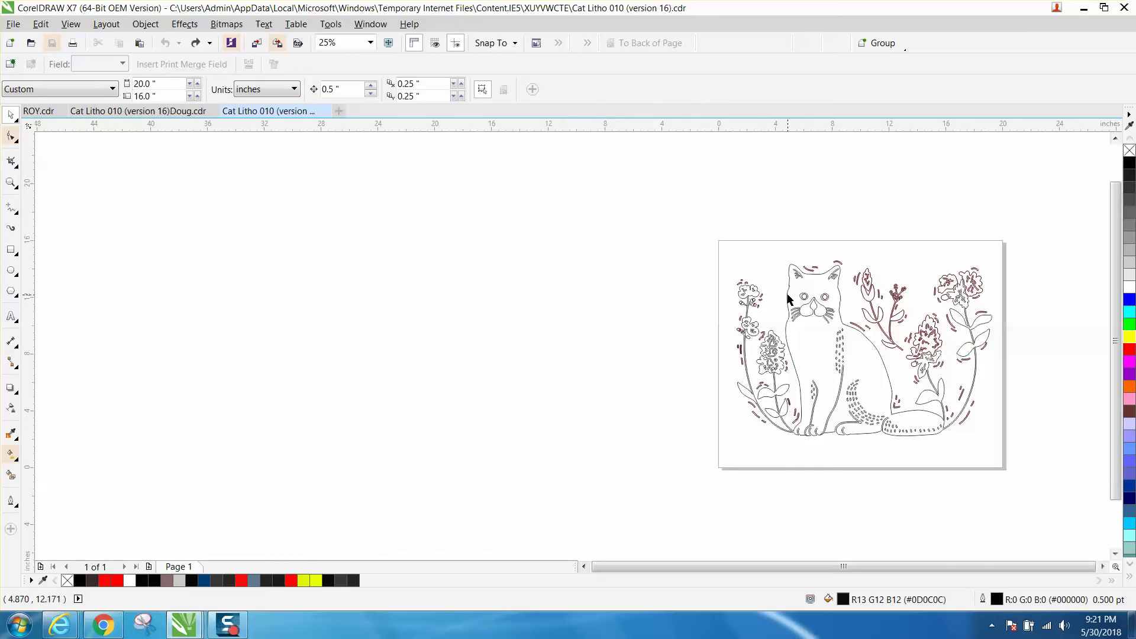
left_click_drag(343, 90, 273, 88)
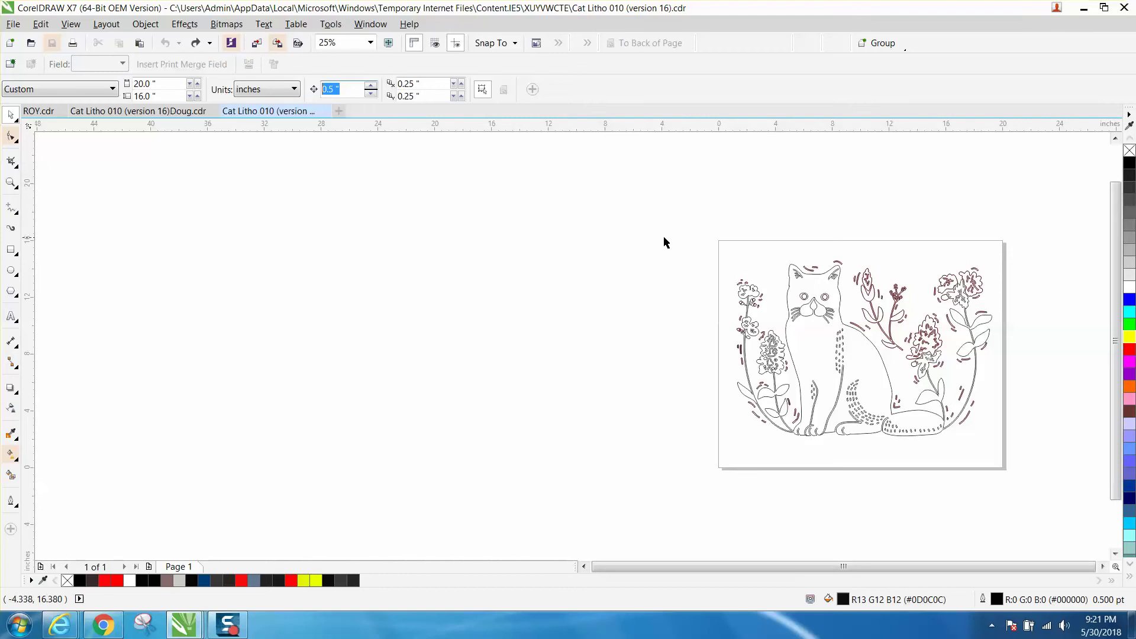
left_click_drag(700, 223, 1030, 489)
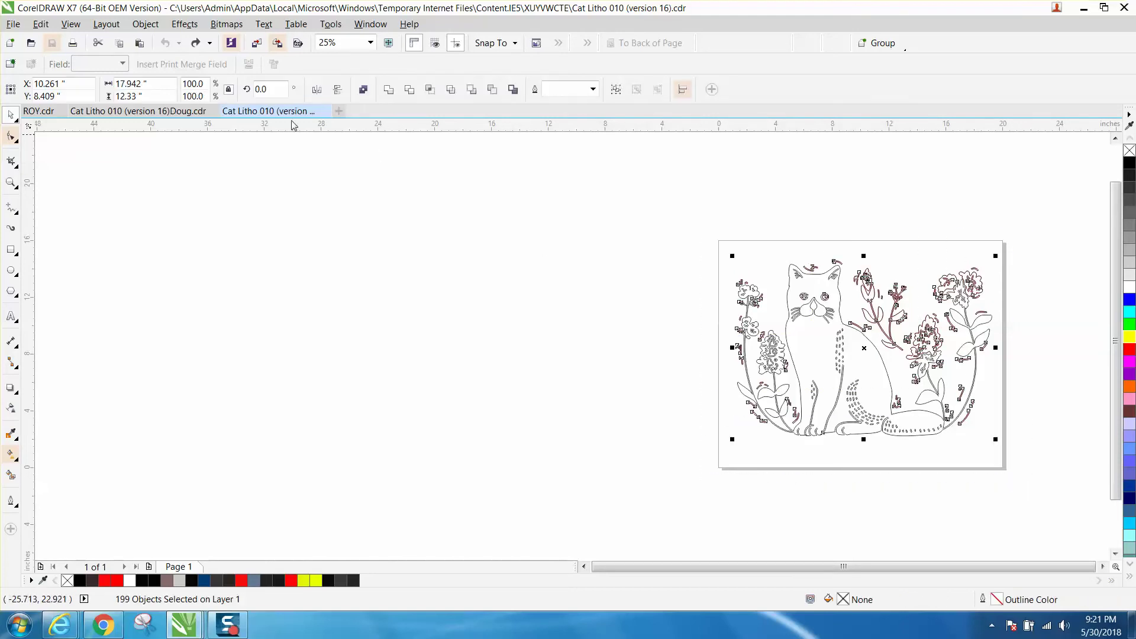
left_click(486, 224)
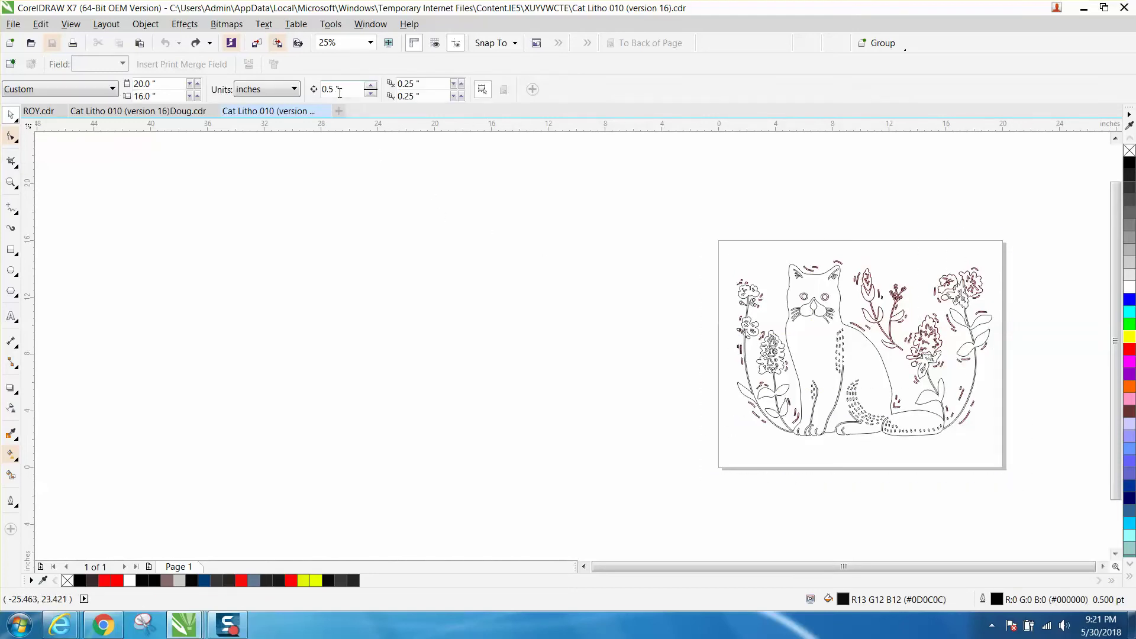
left_click_drag(339, 91, 315, 88)
type("20")
key("Return")
Nudge the black cat-and-flowers outlines 20 inches left off the page and select all red pieces remaining.
left_click(790, 286)
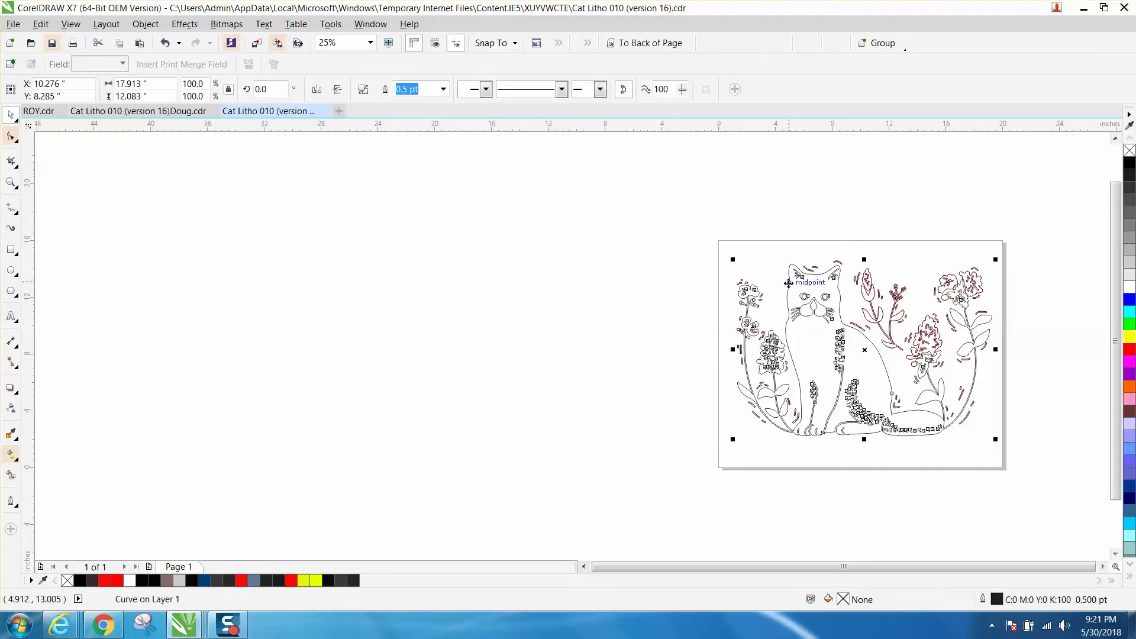
key("Left")
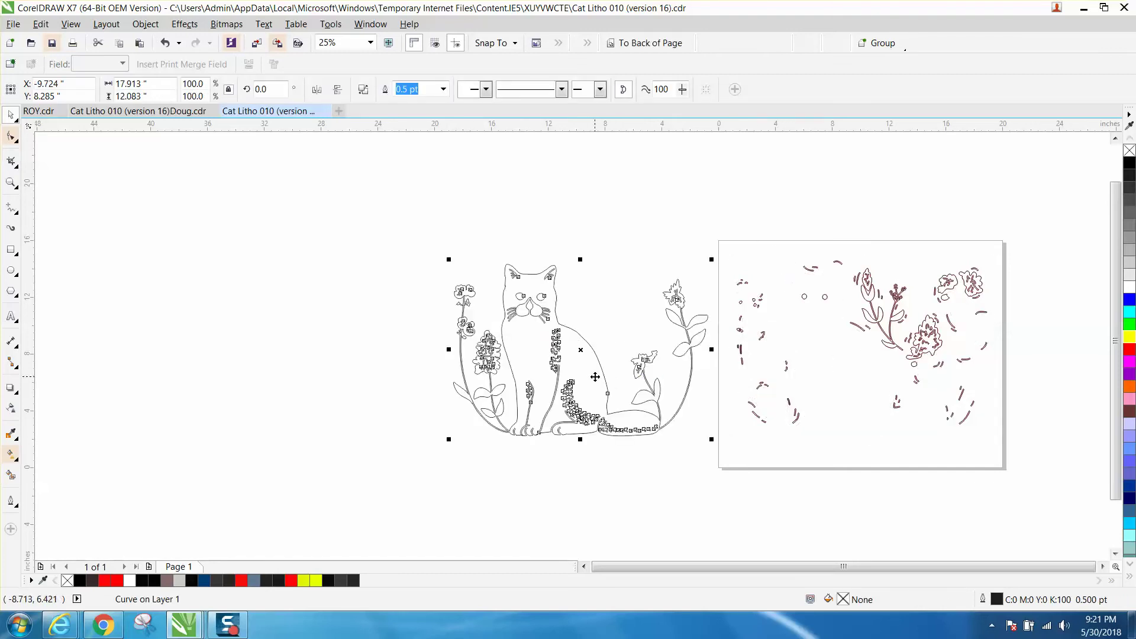
left_click_drag(713, 224, 793, 352)
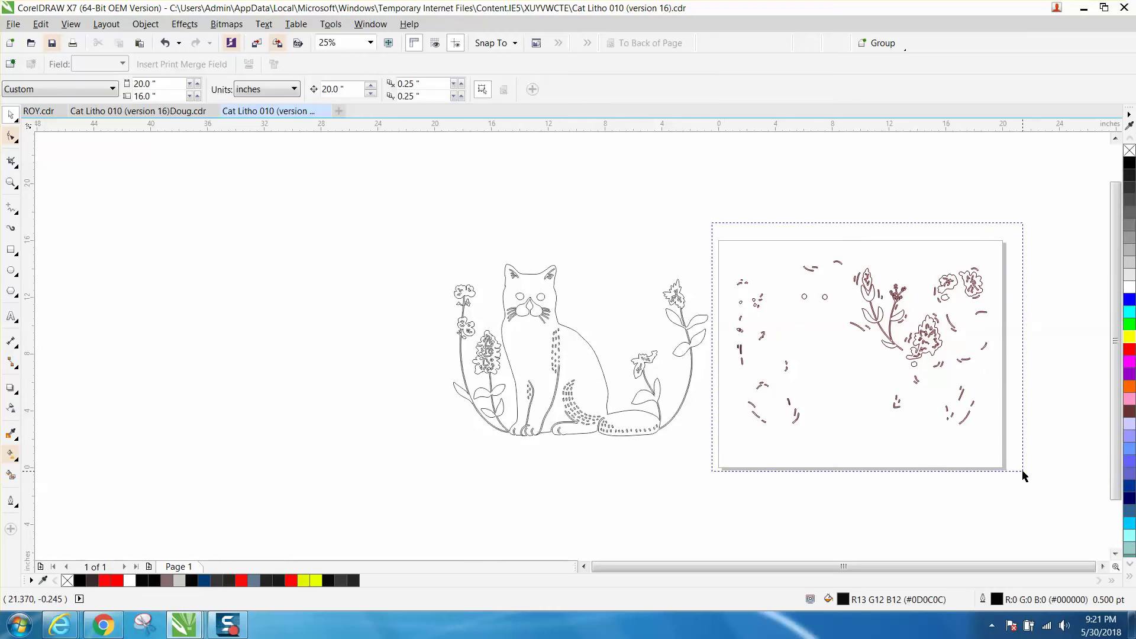
left_click_drag(792, 351, 1024, 477)
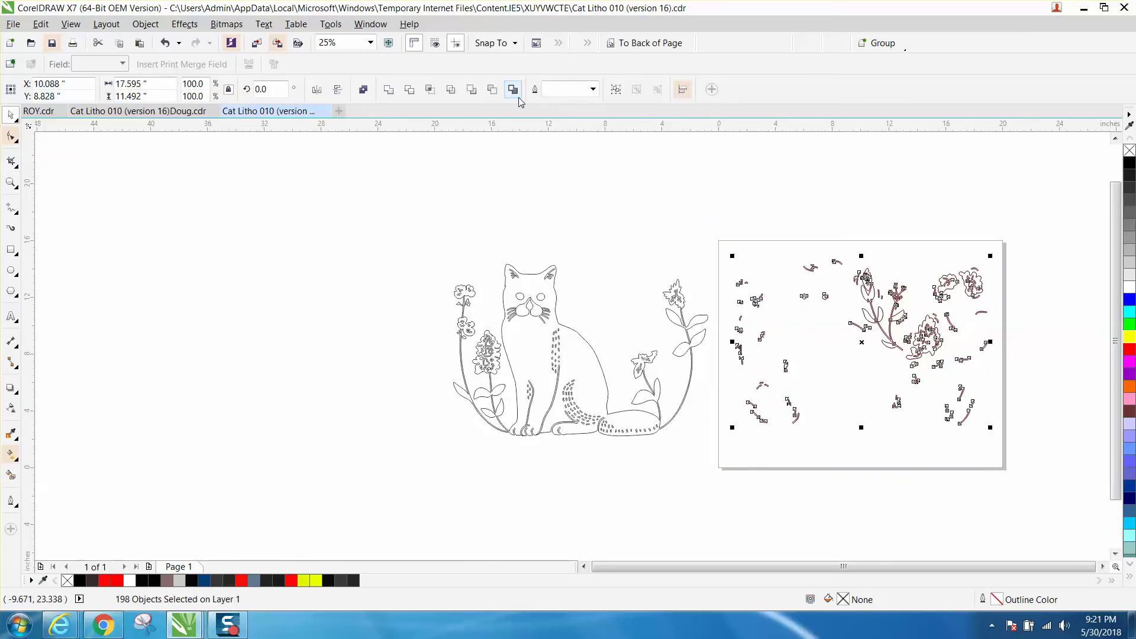
Show the Object Manager docker and clear the current selection.
left_click(371, 24)
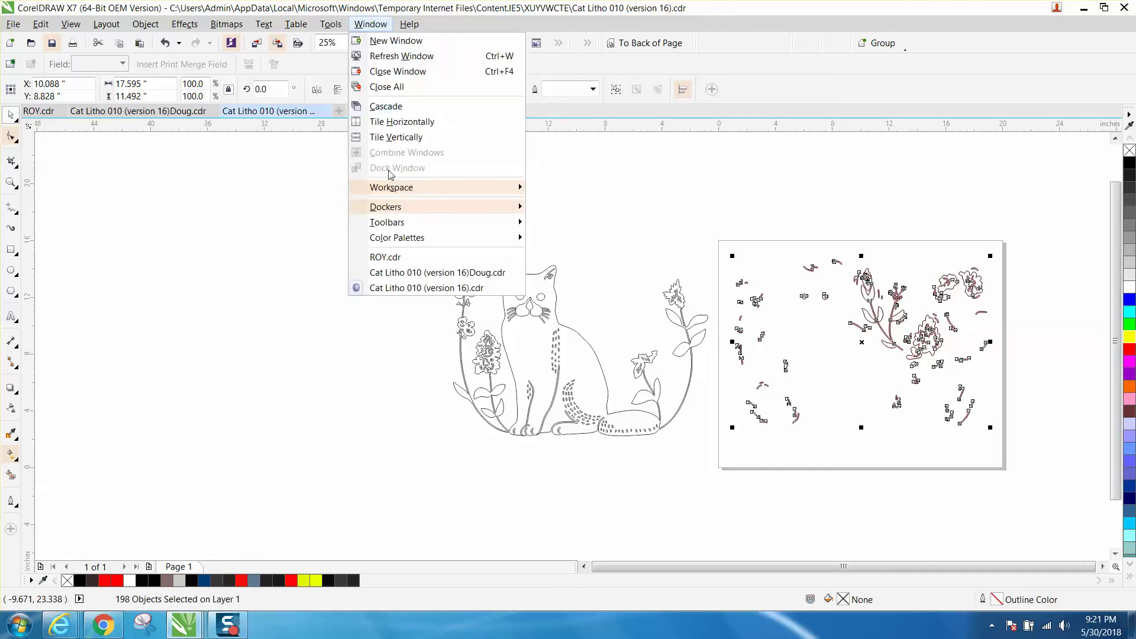
mouse_move(386, 207)
left_click(569, 150)
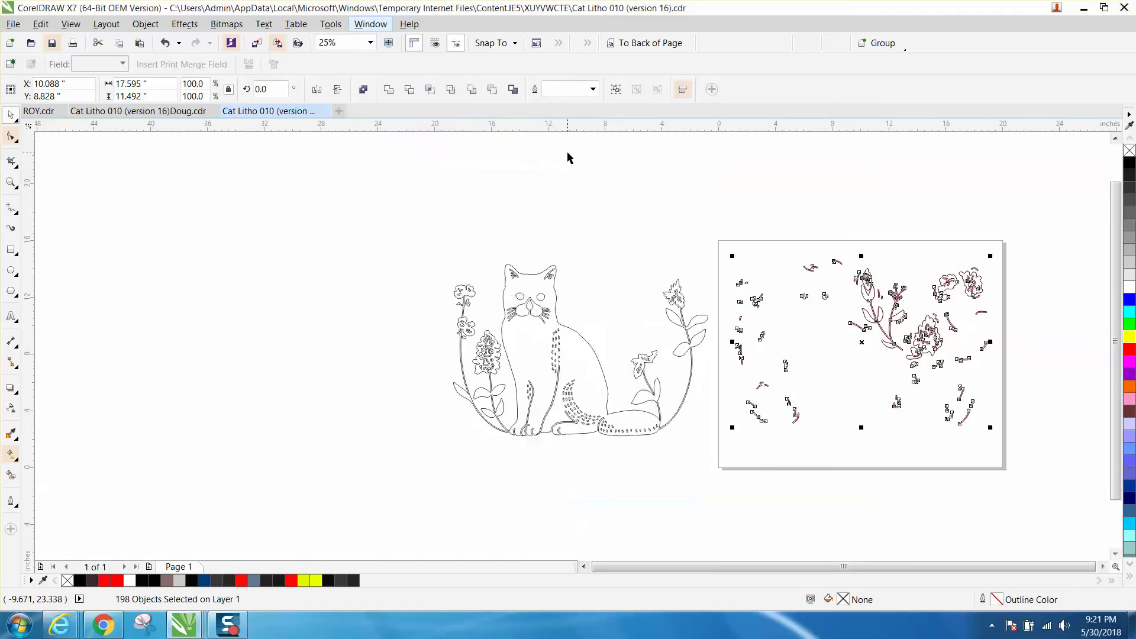
left_click(1077, 372)
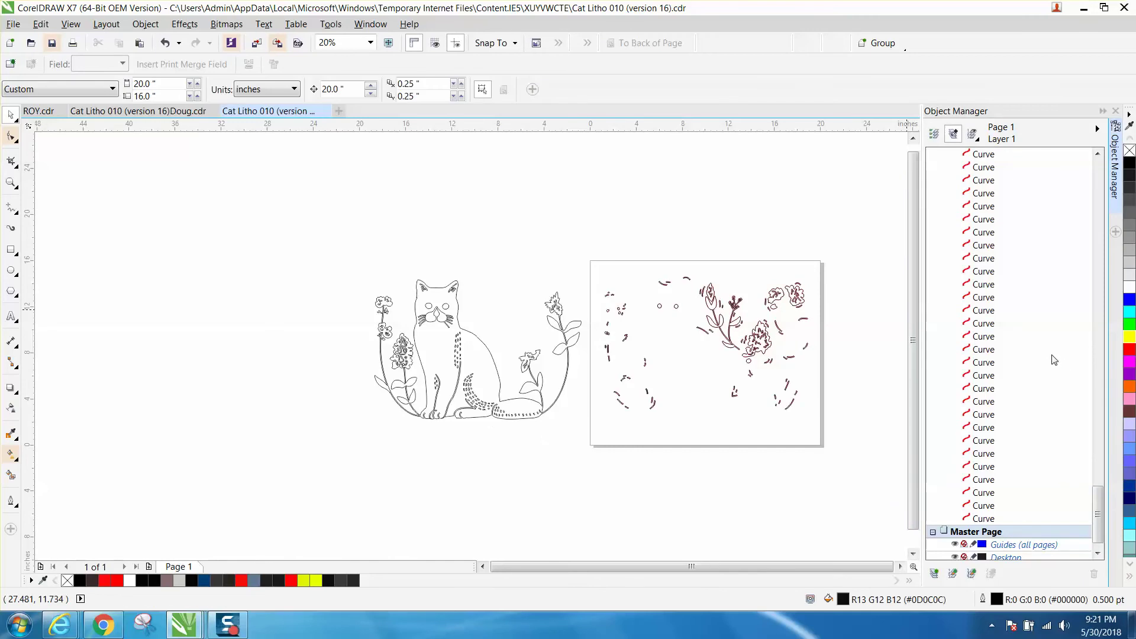
scroll(1042, 323, "down", 1)
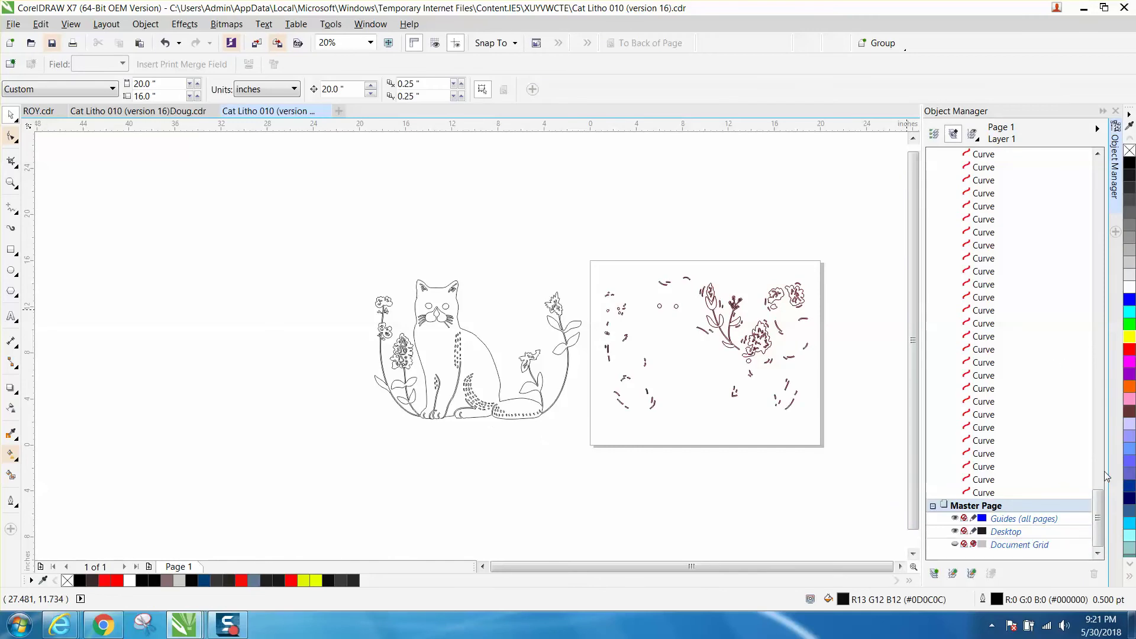
left_click_drag(1098, 511, 1097, 446)
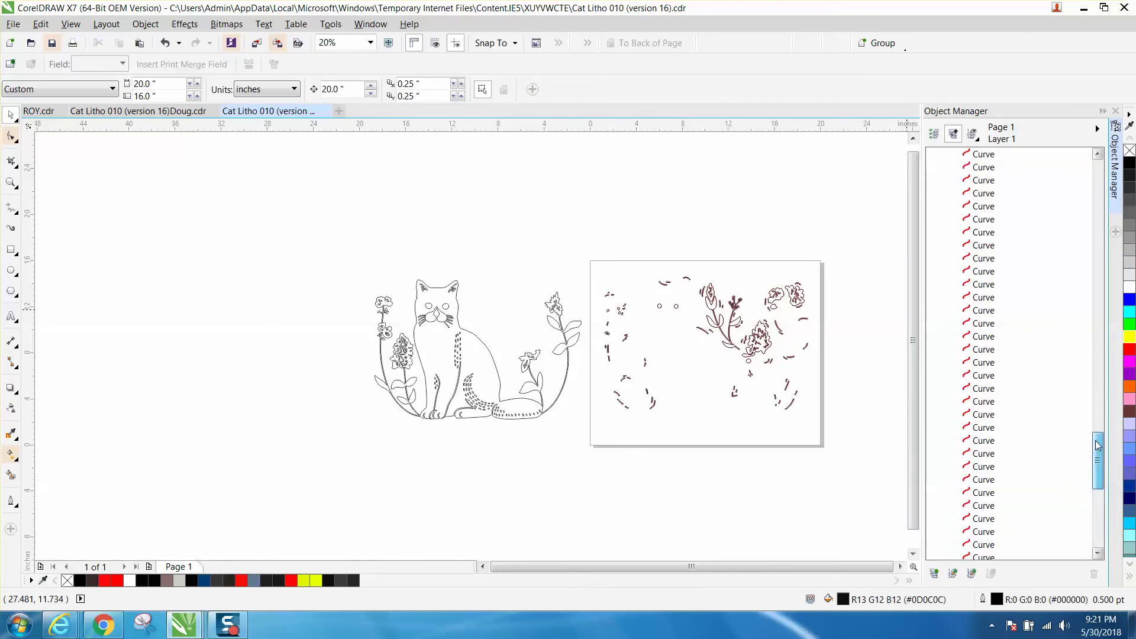
mouse_move(1098, 446)
left_mouse_down()
mouse_move(1102, 239)
mouse_move(1090, 301)
left_mouse_up()
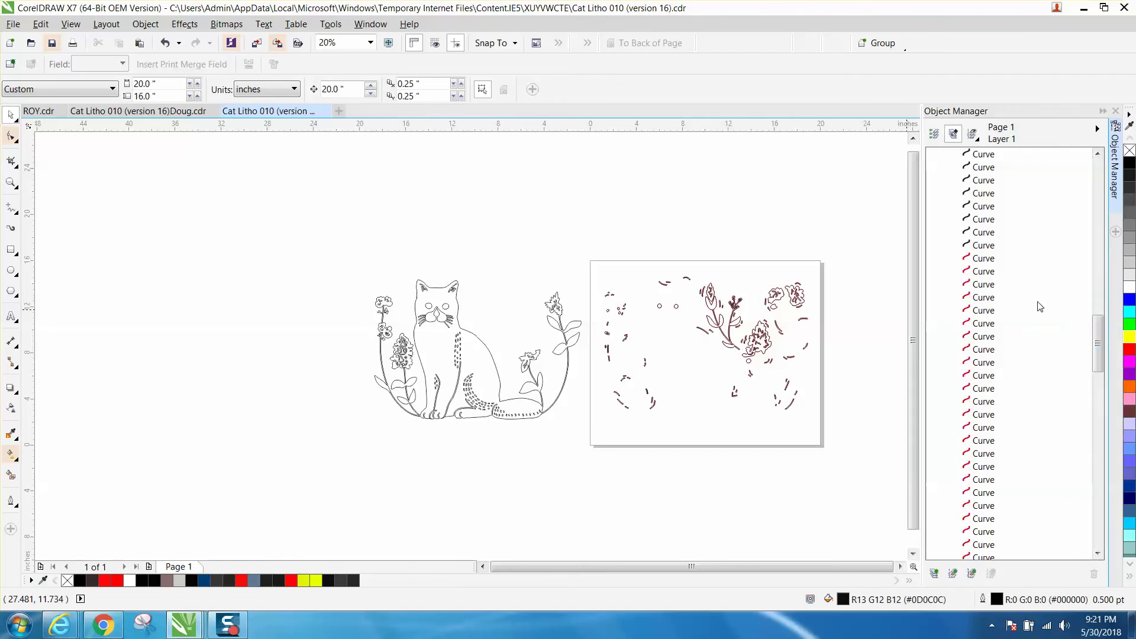
Select the full run of 112 red cut curves in the object list and delete them.
left_click(985, 259)
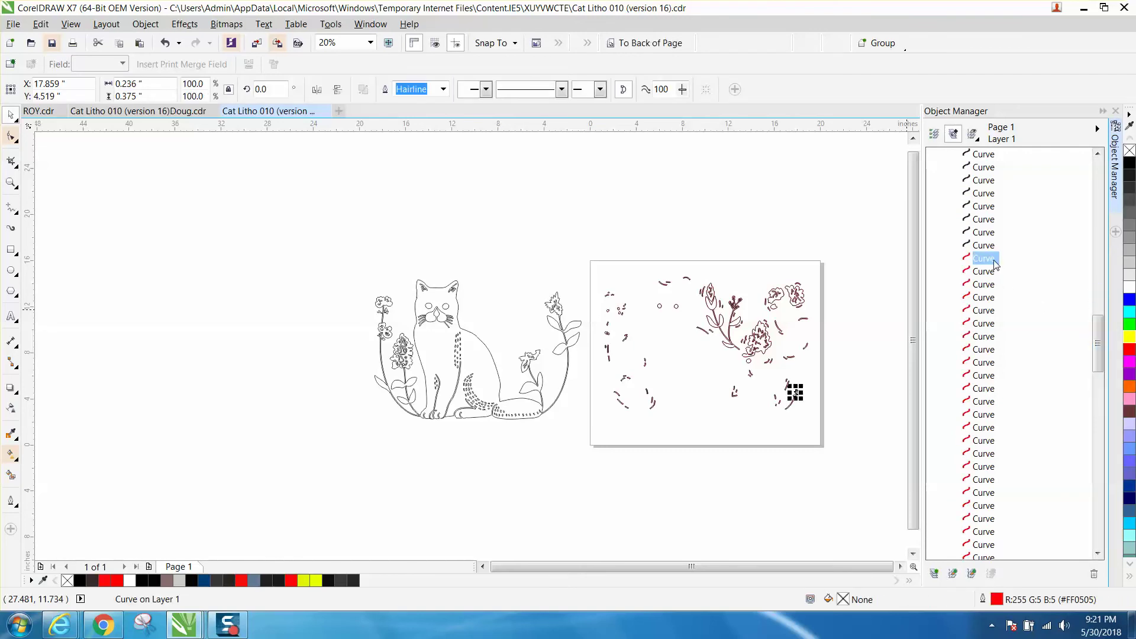
left_click_drag(1098, 342, 1099, 537)
left_click(975, 495, "shift")
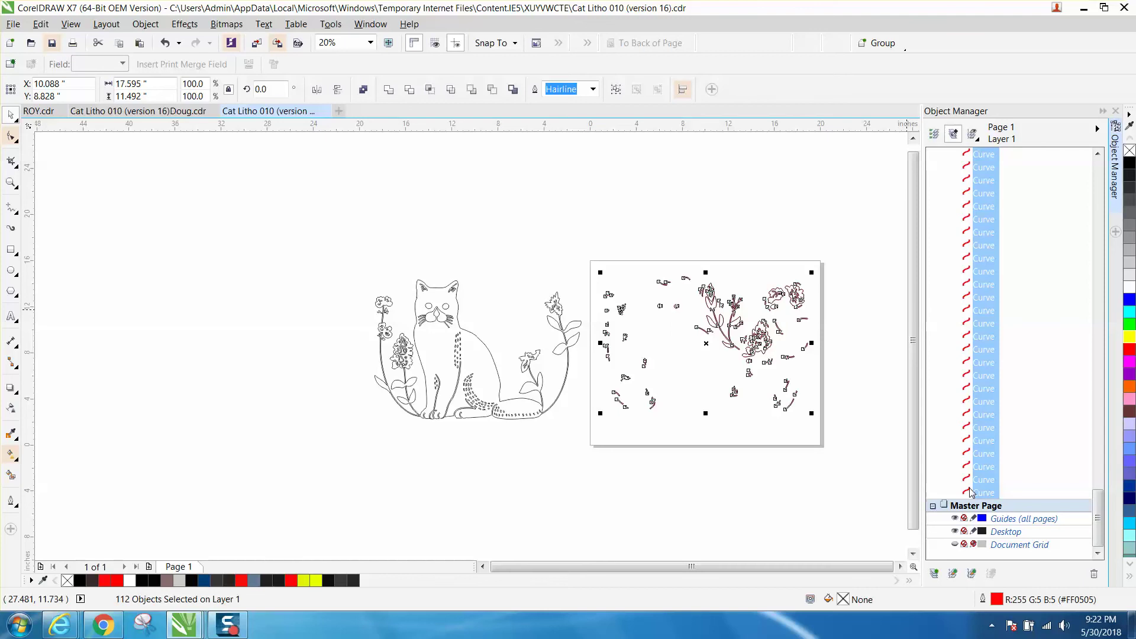
key("Escape")
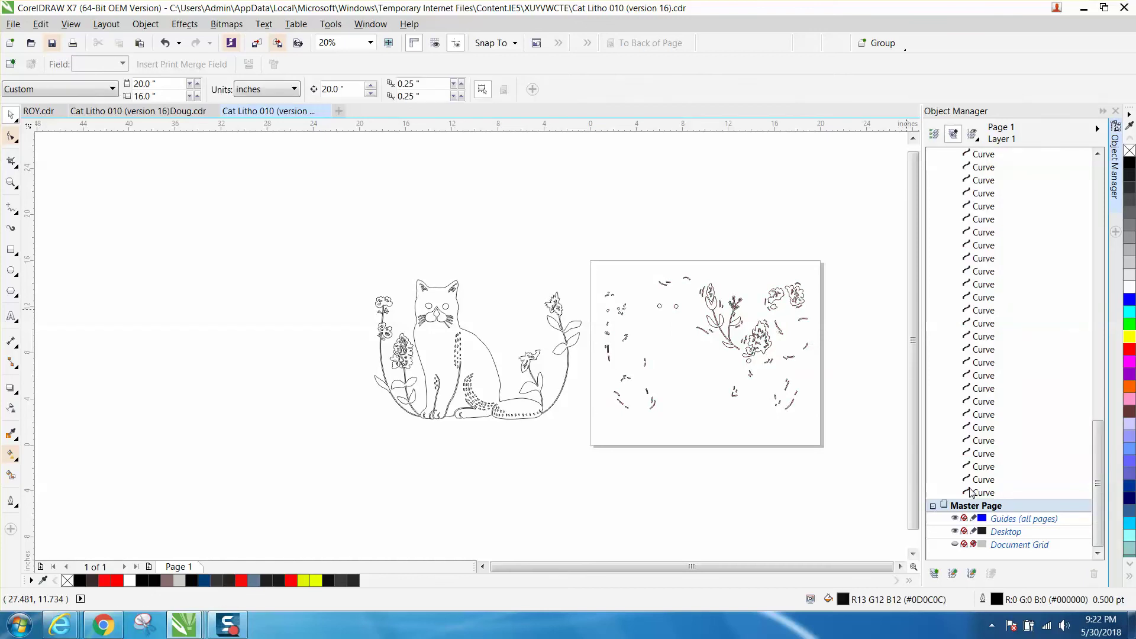
Close the Object Manager and zoom out until both the page and the moved drawing are visible.
left_click(1114, 156)
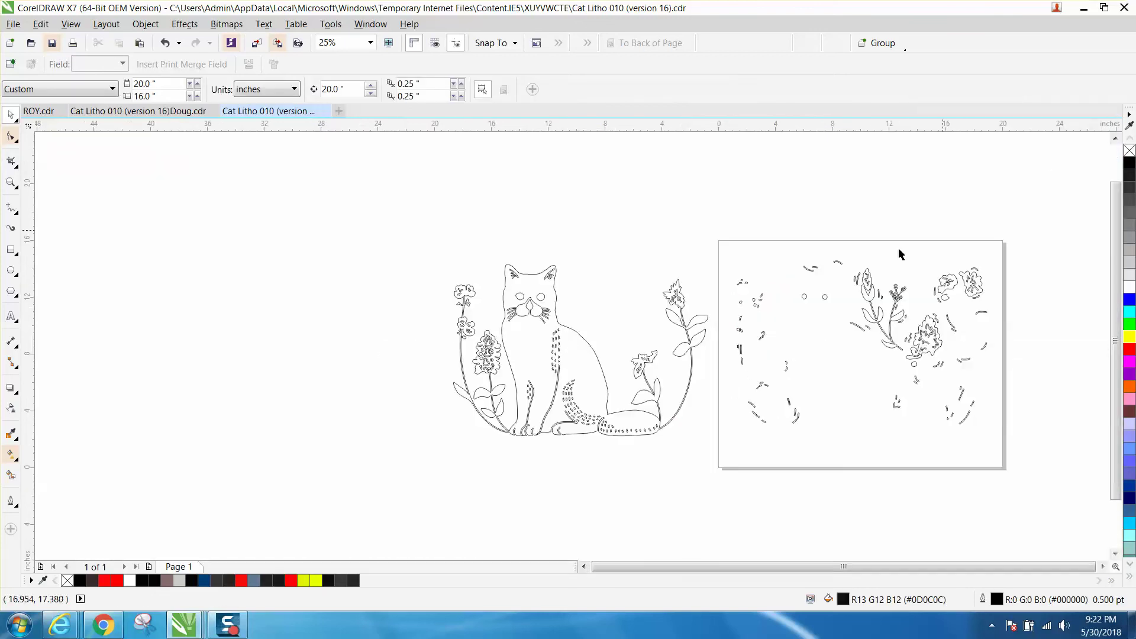
left_click(11, 181)
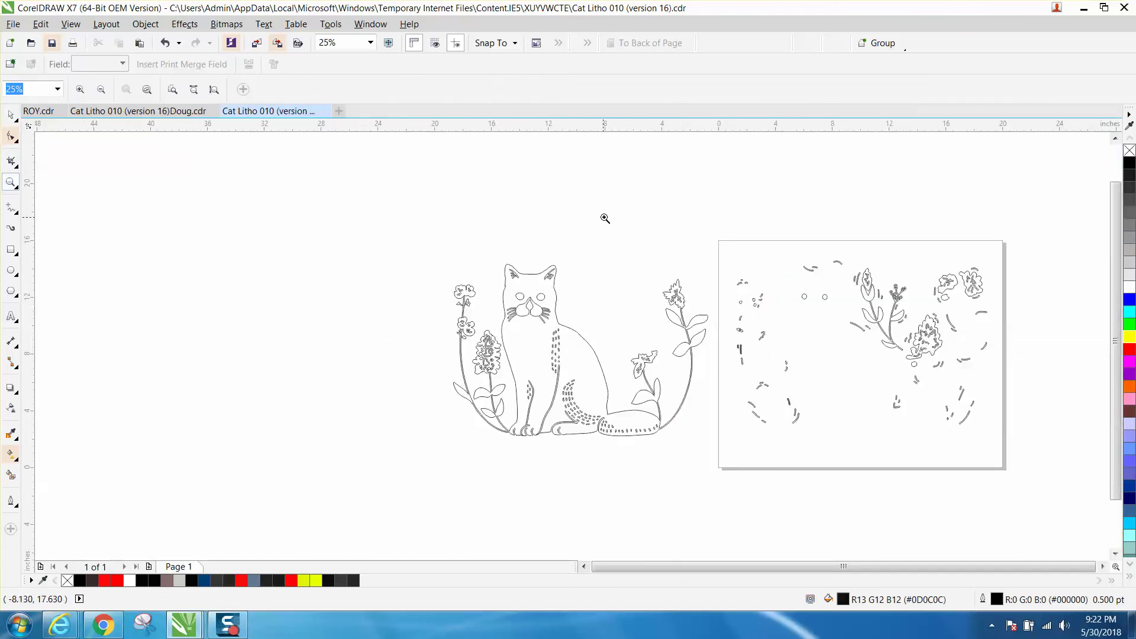
left_click_drag(687, 228, 1082, 500)
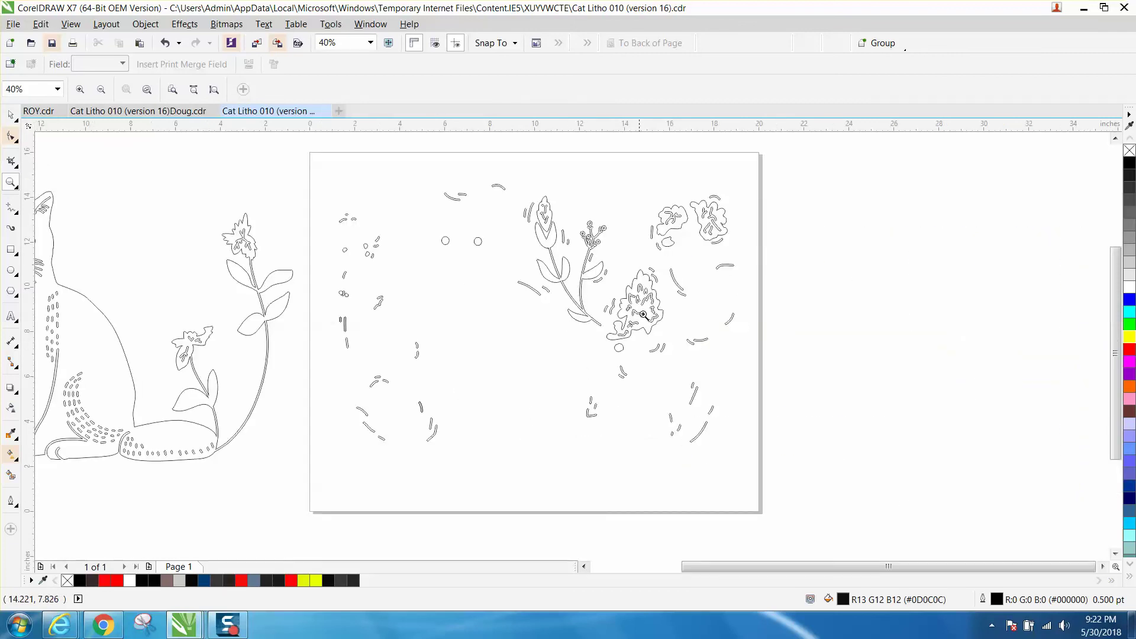
right_click(595, 323)
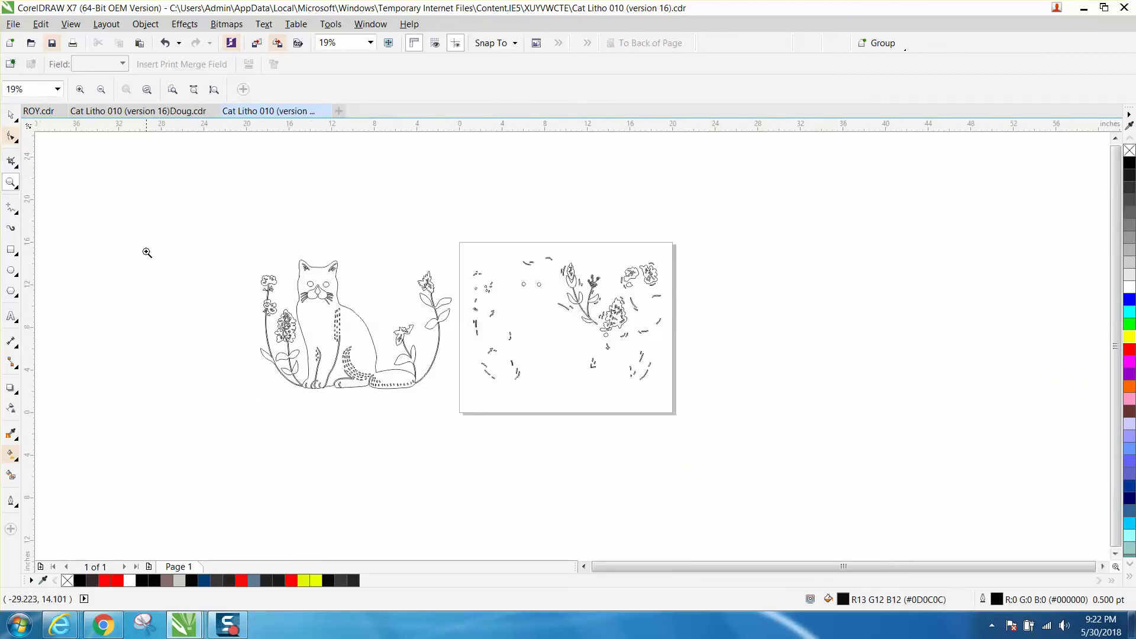
key("space")
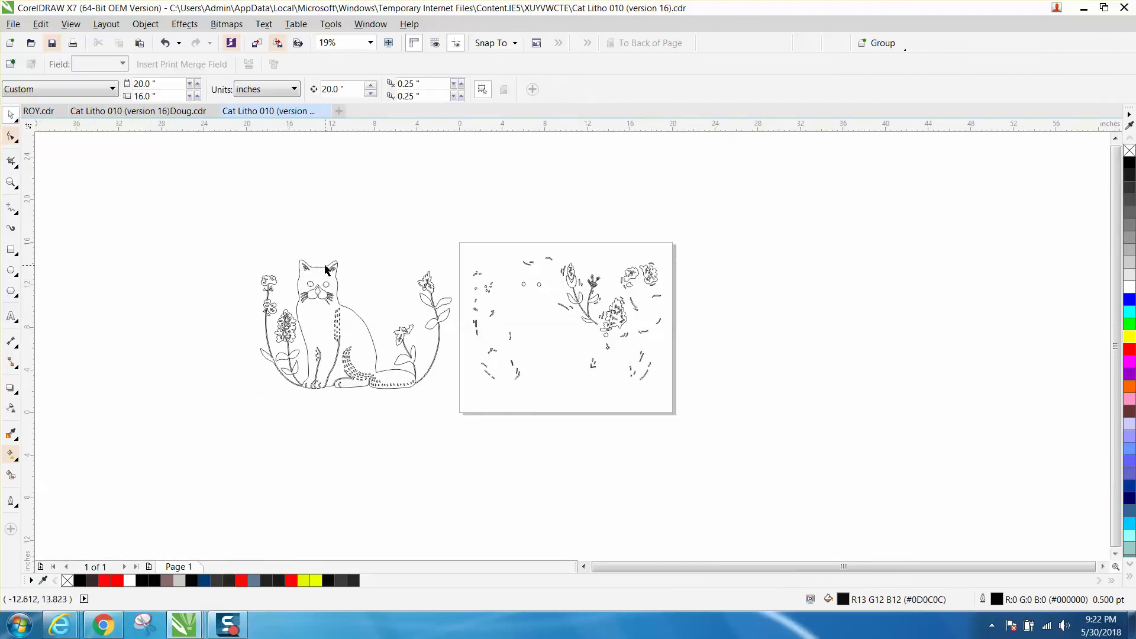
Centre the cat drawing on the page with P and zoom in on its lower area.
left_click(323, 266)
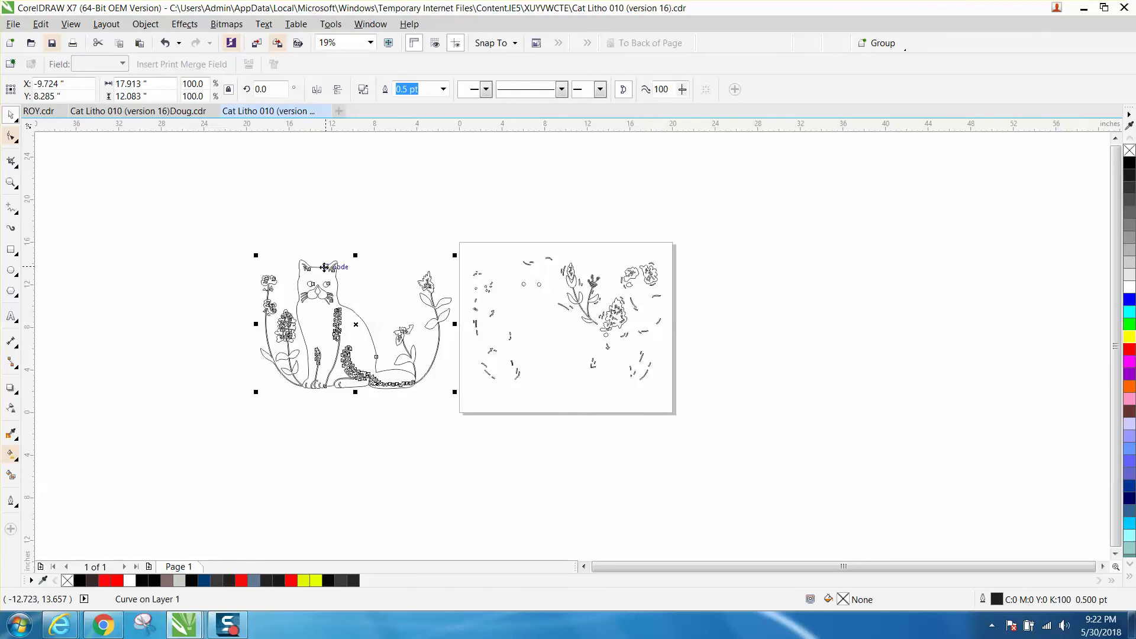
key("p")
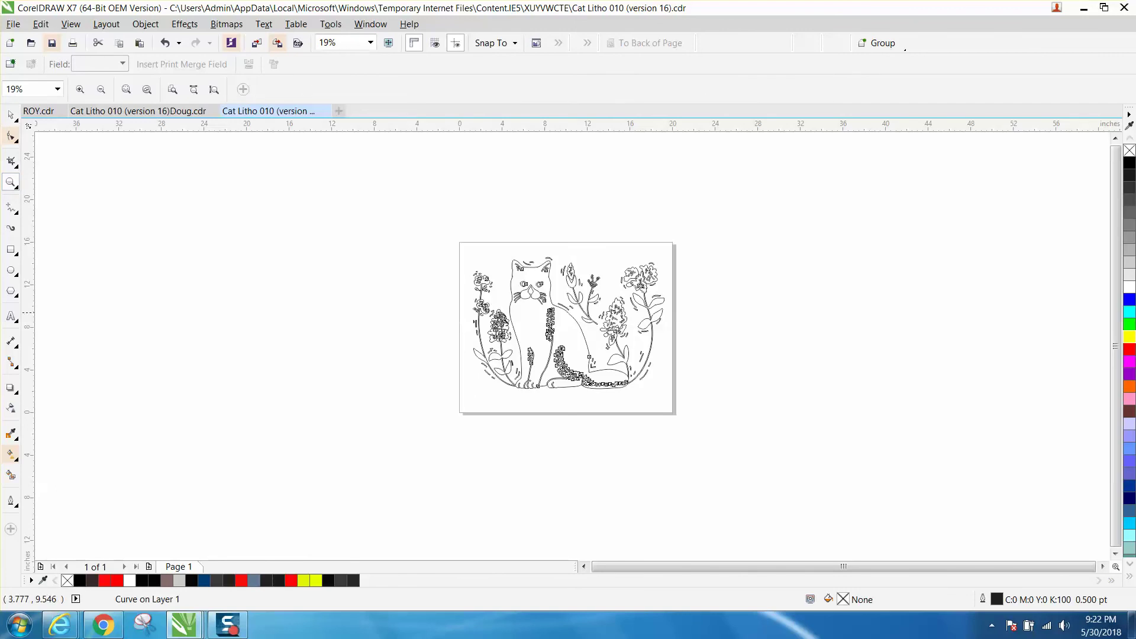
left_click_drag(511, 351, 611, 415)
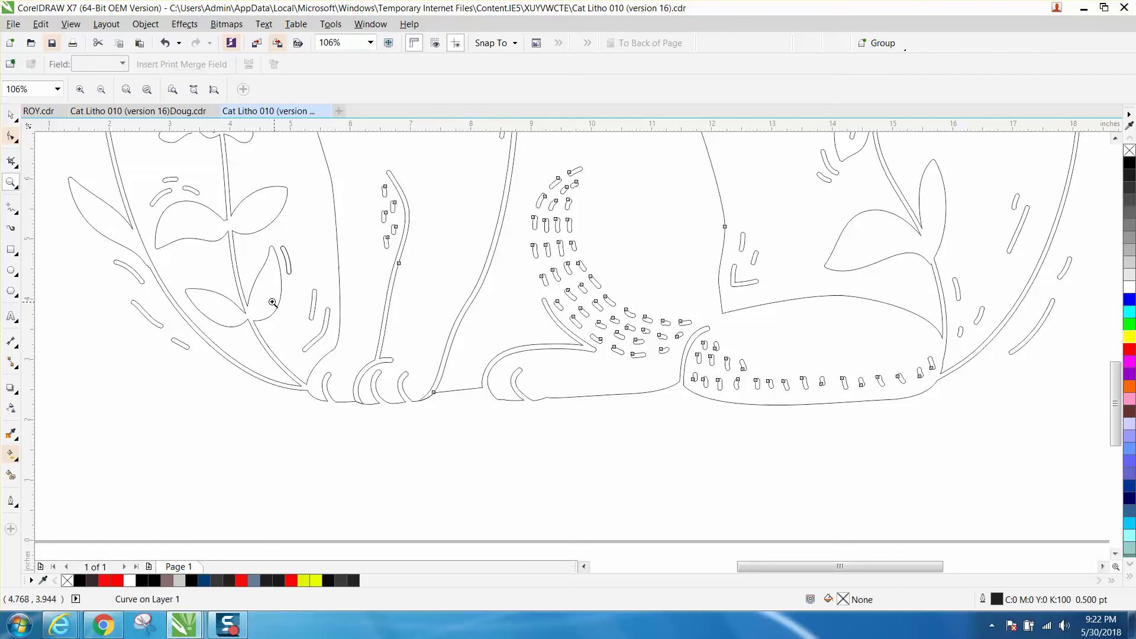
left_click(505, 436)
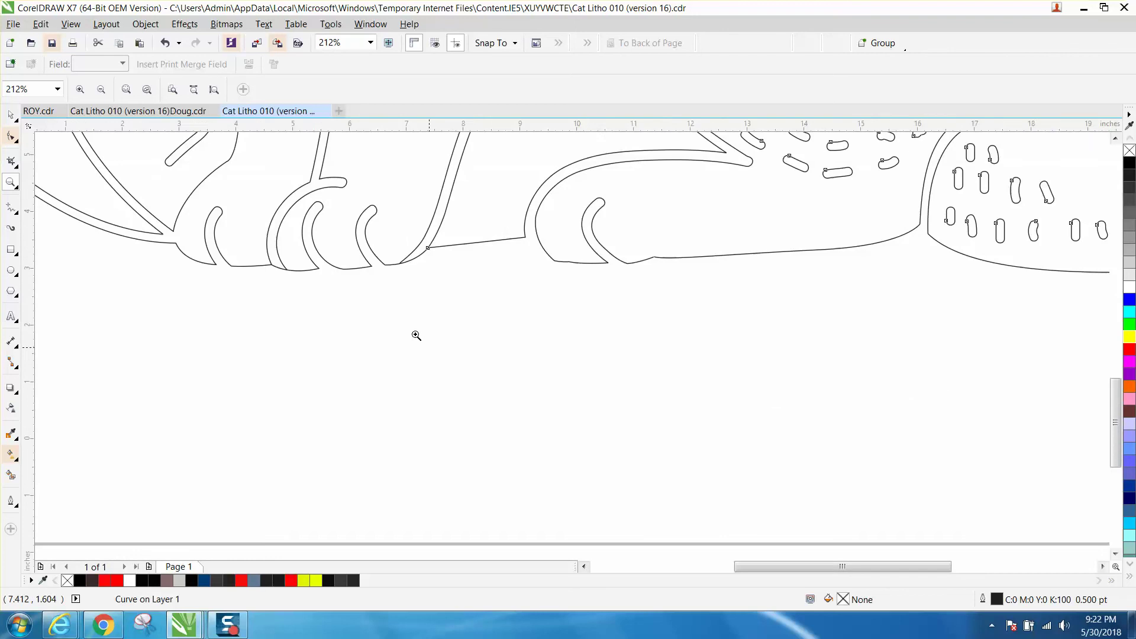
right_click(408, 329)
right_click(395, 322)
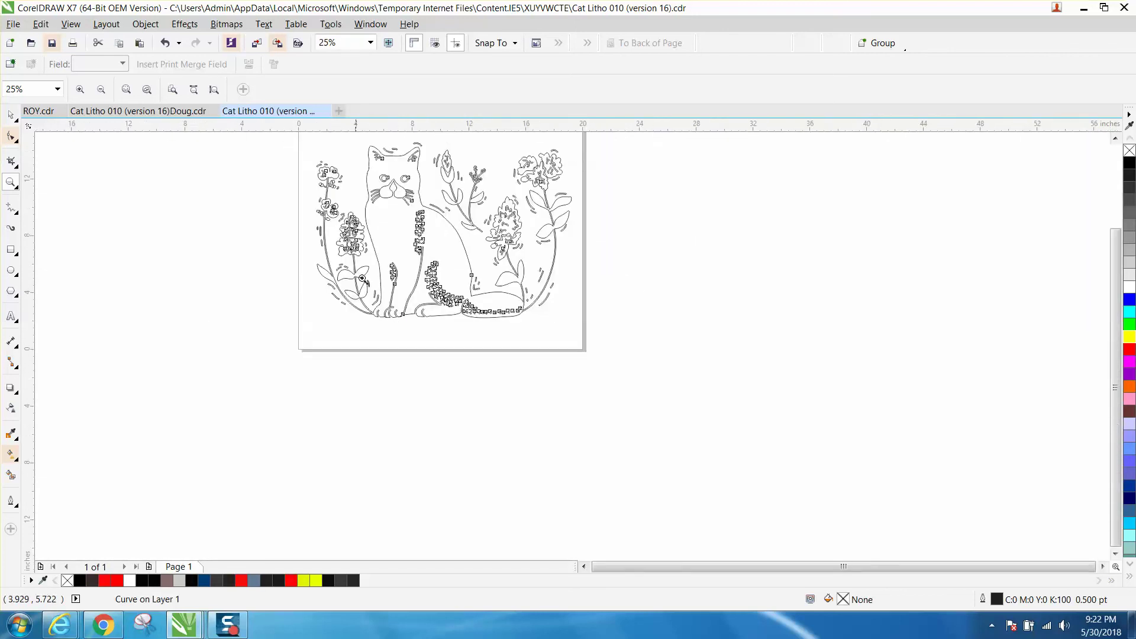
right_click(420, 269)
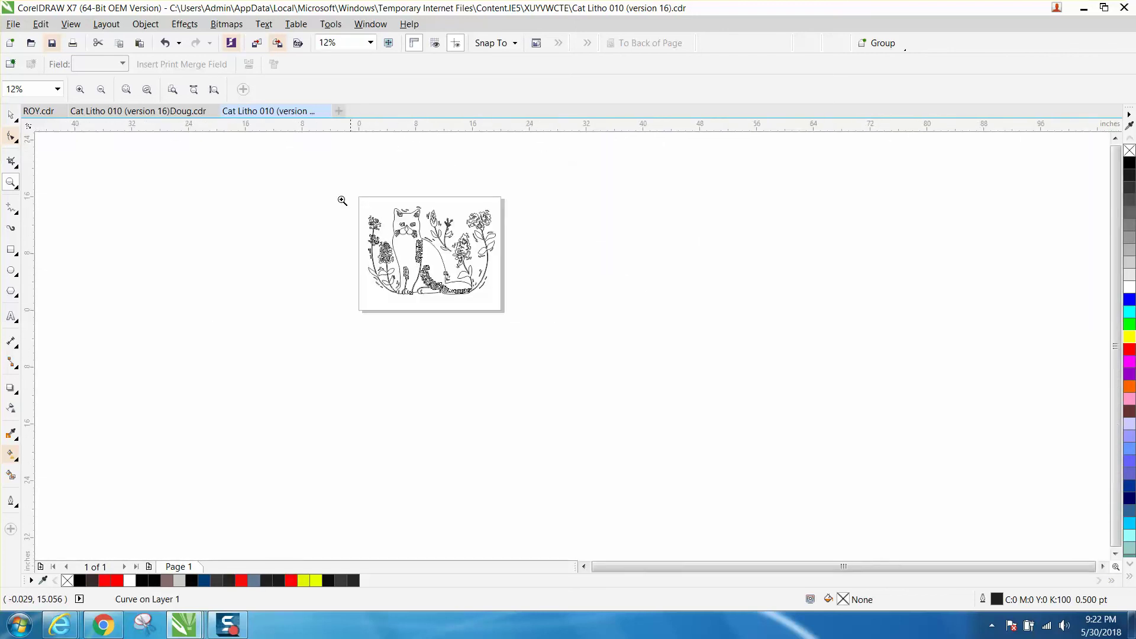
left_click_drag(356, 199, 538, 322)
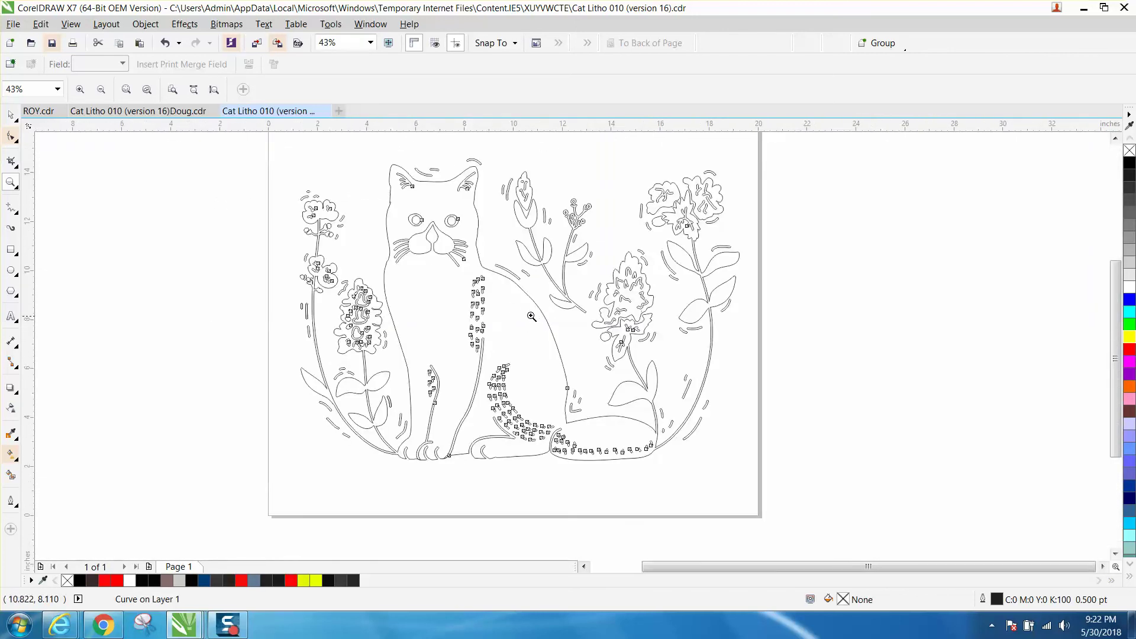
left_click_drag(407, 203, 515, 248)
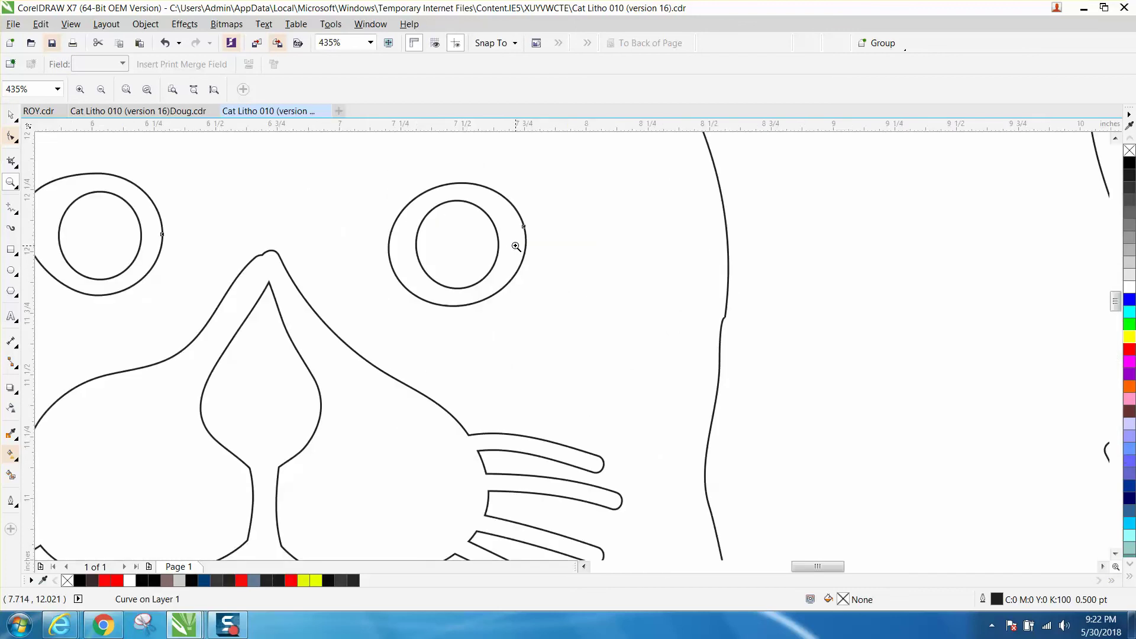
scroll(514, 245, "down", 1)
scroll(514, 245, "down", 2)
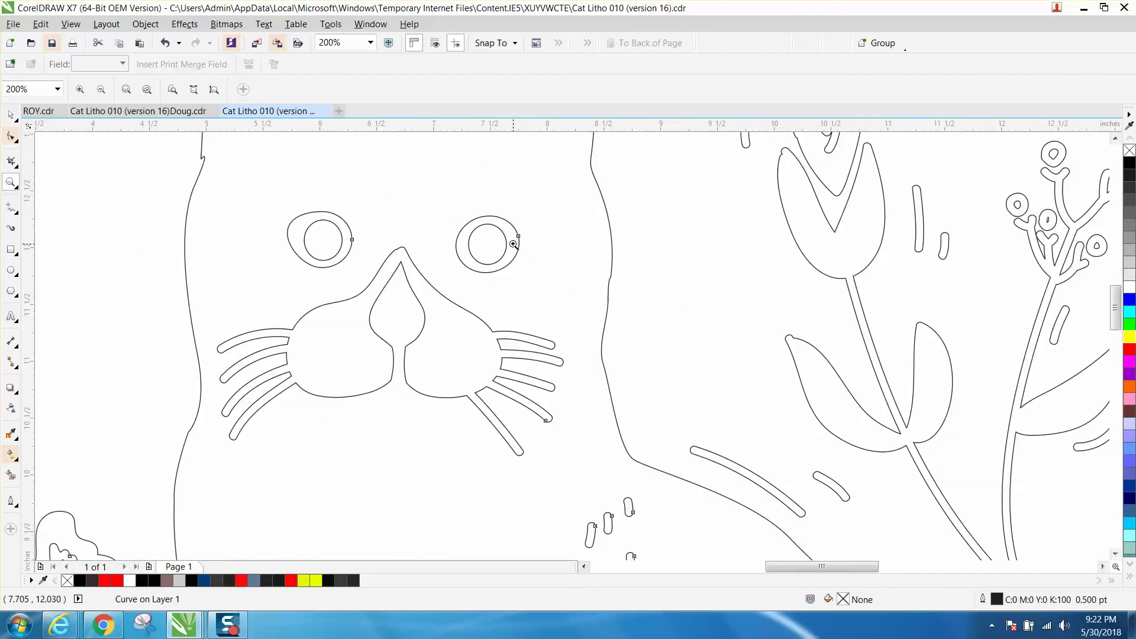
scroll(514, 246, "down", 1)
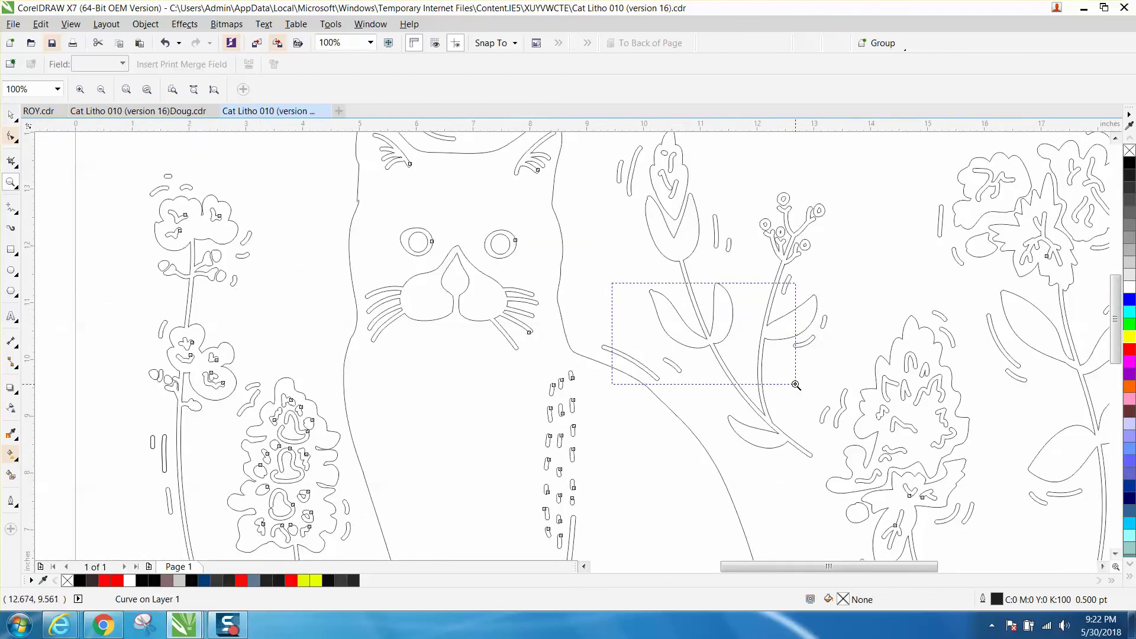
left_click_drag(613, 285, 799, 386)
scroll(694, 348, "down", 2)
scroll(639, 315, "down", 2)
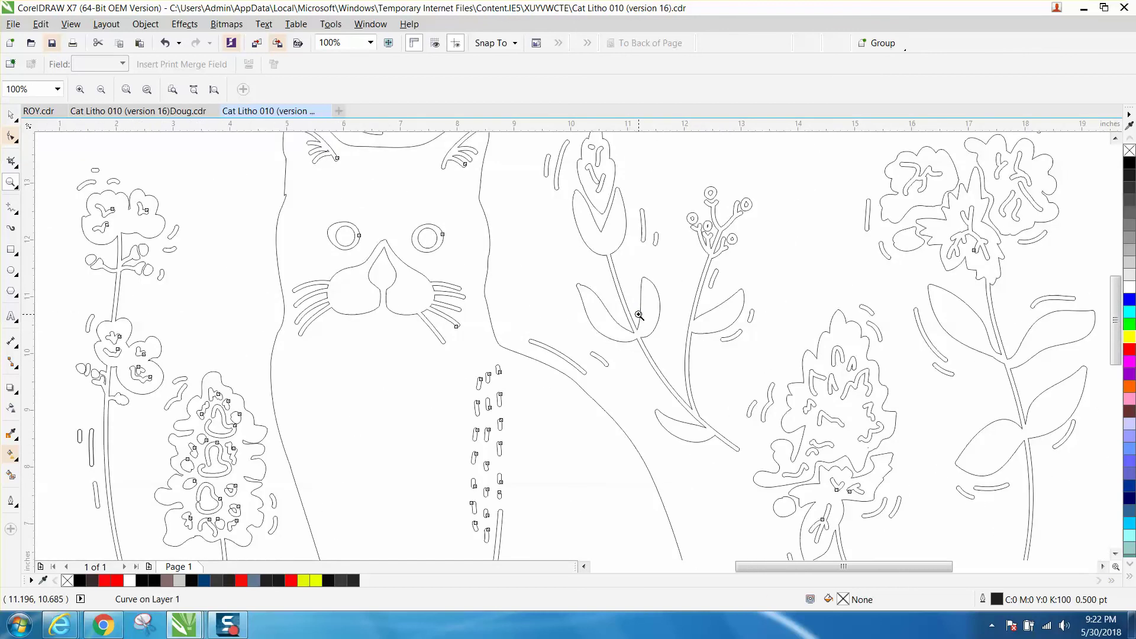
scroll(638, 315, "down", 2)
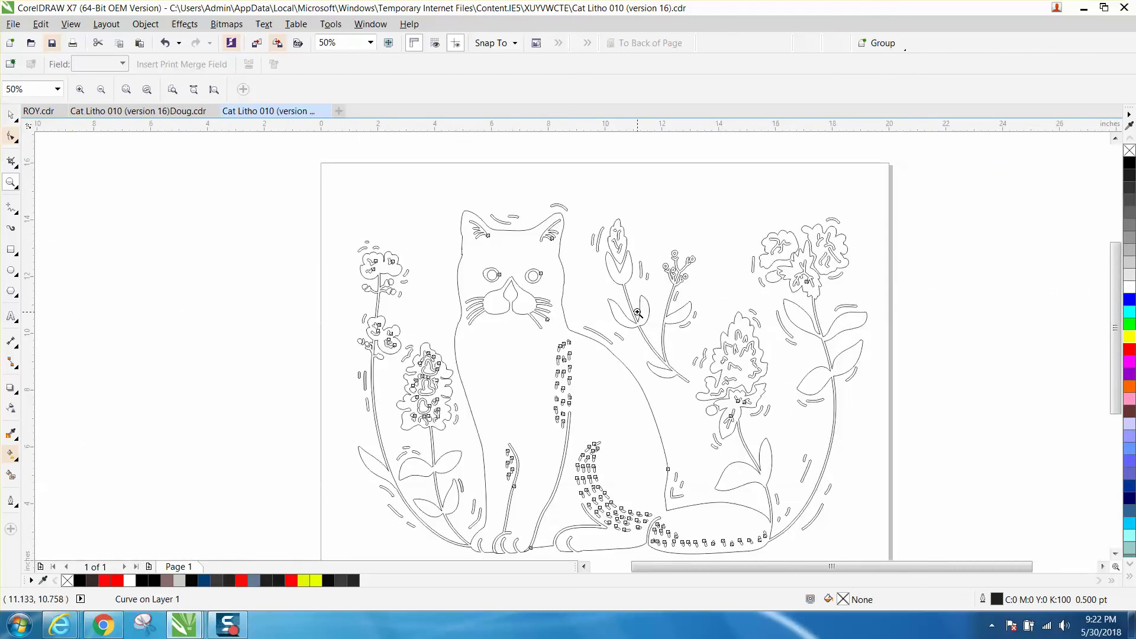